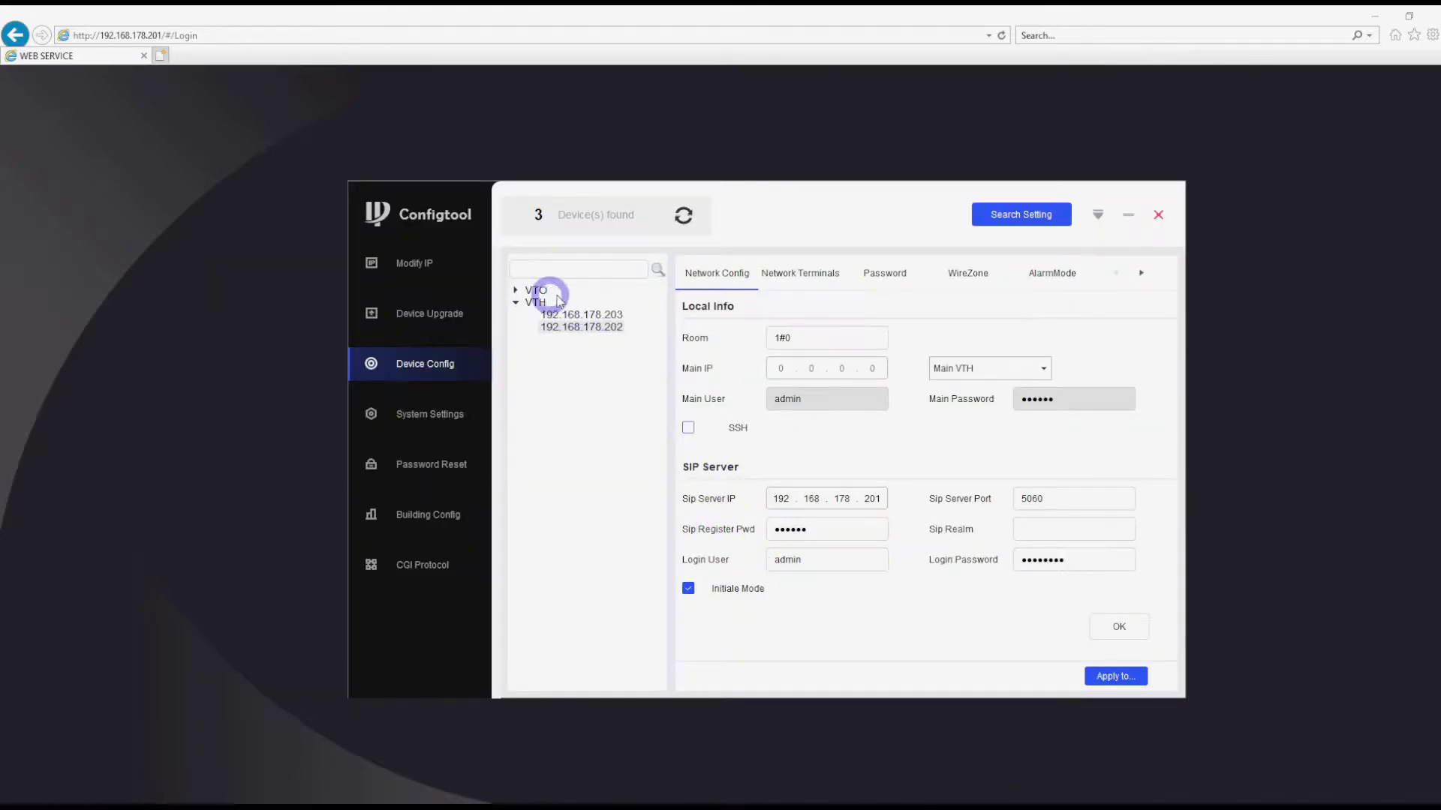
- Load the network settings of VTH 192.168.178.203, showing room 2#0 with main IP 192.168.178.202
click(604, 317)
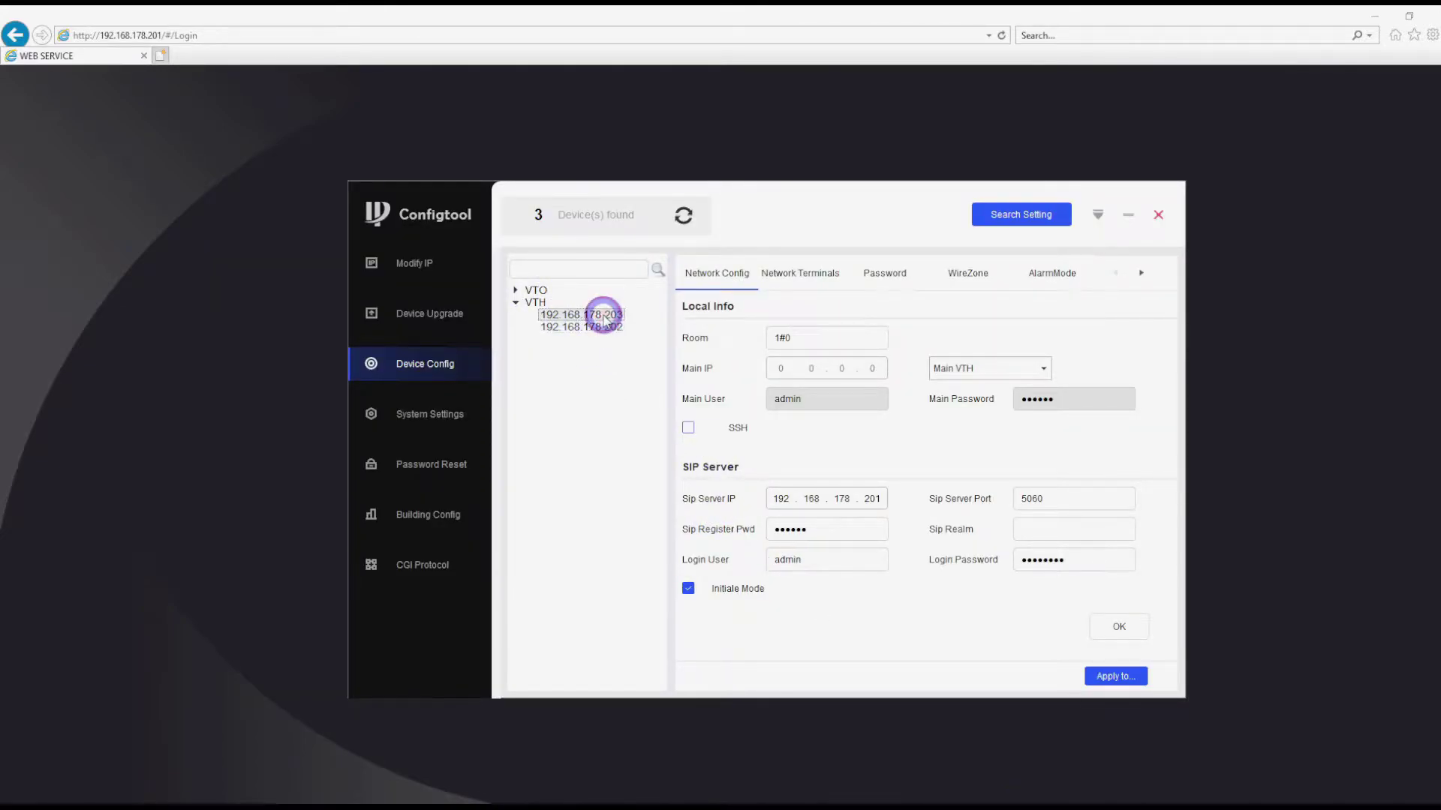
click(616, 328)
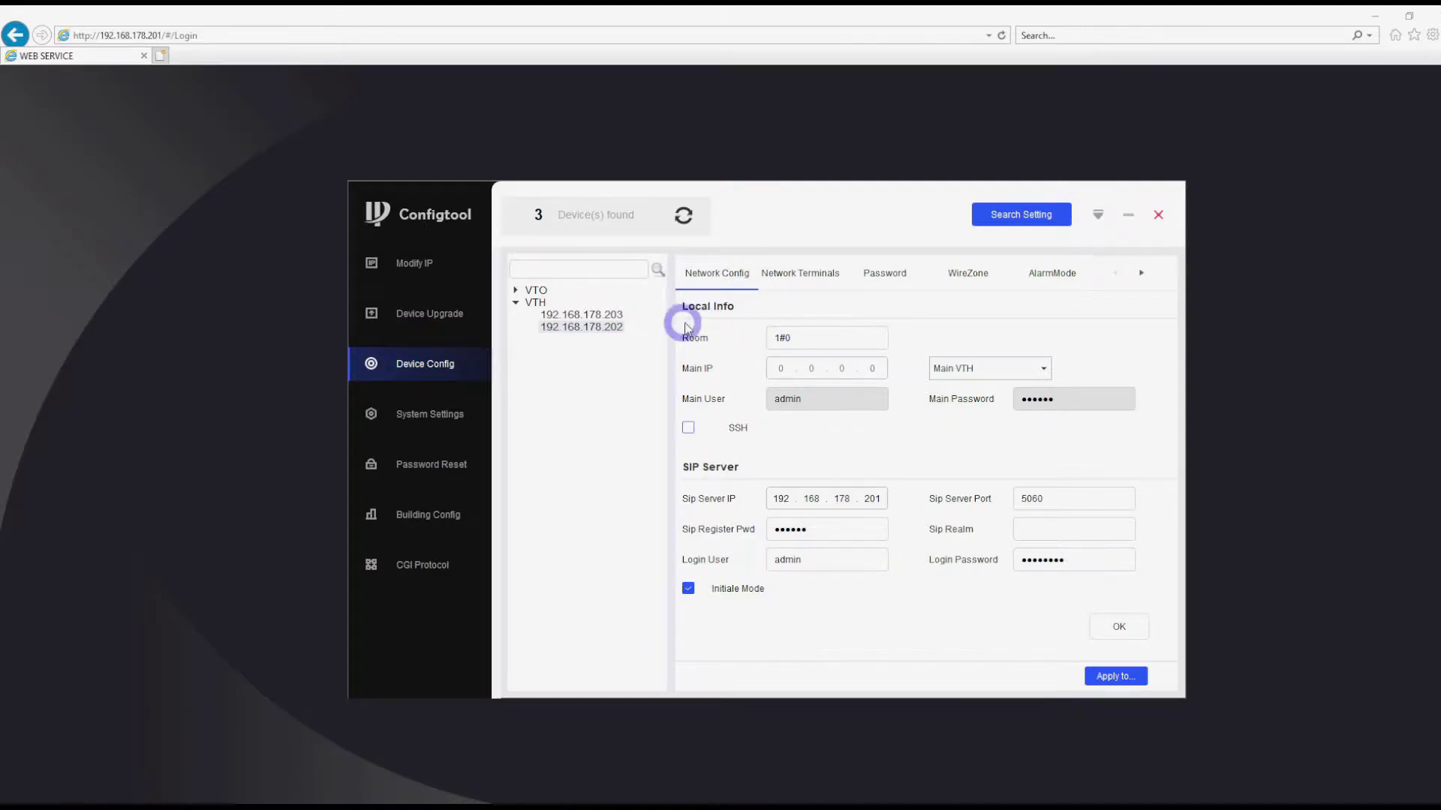
click(608, 315)
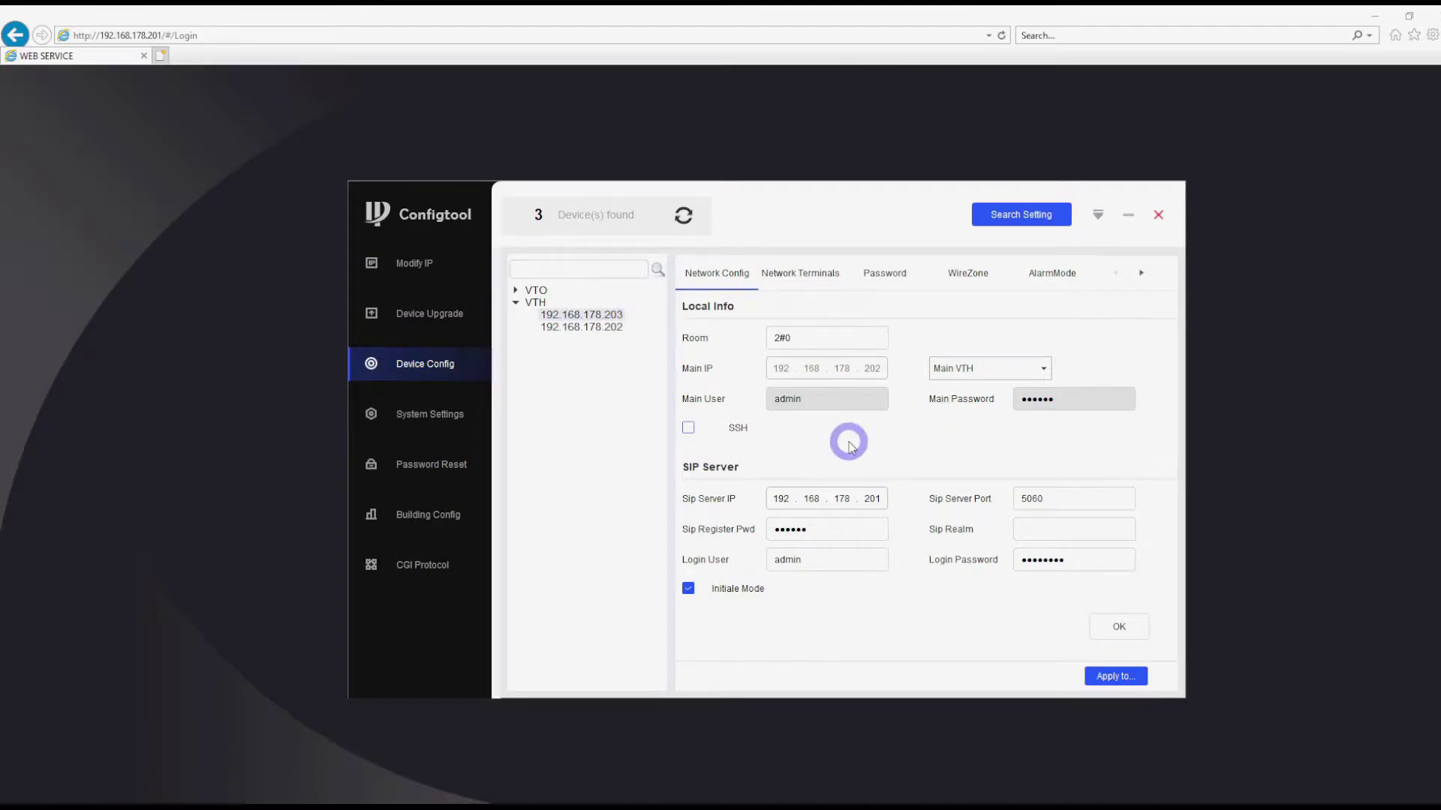
- Verify SIP server 192.168.178.201, re-enter the SIP register and login passwords, and save
click(875, 499)
drag(876, 500, 784, 499)
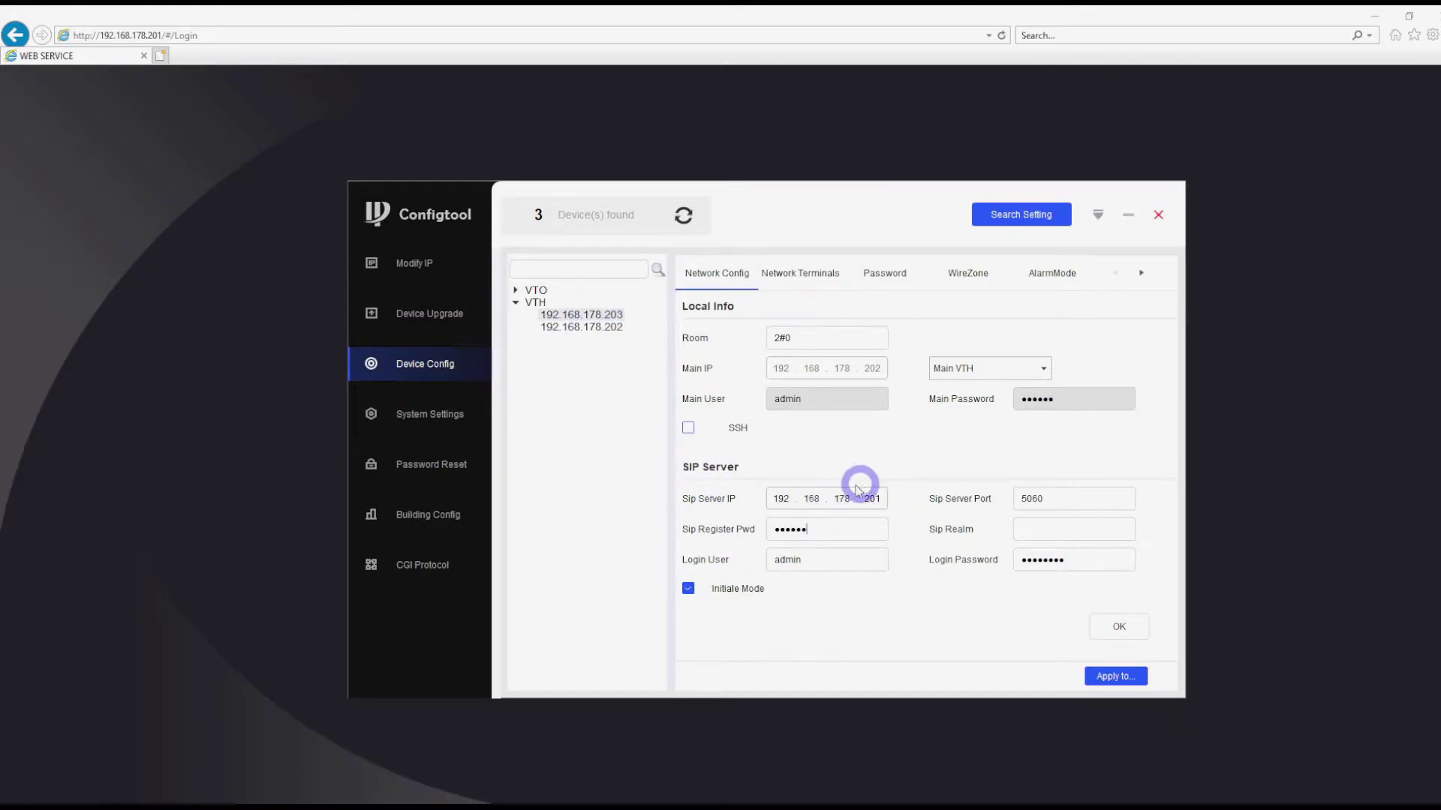
double_click(876, 500)
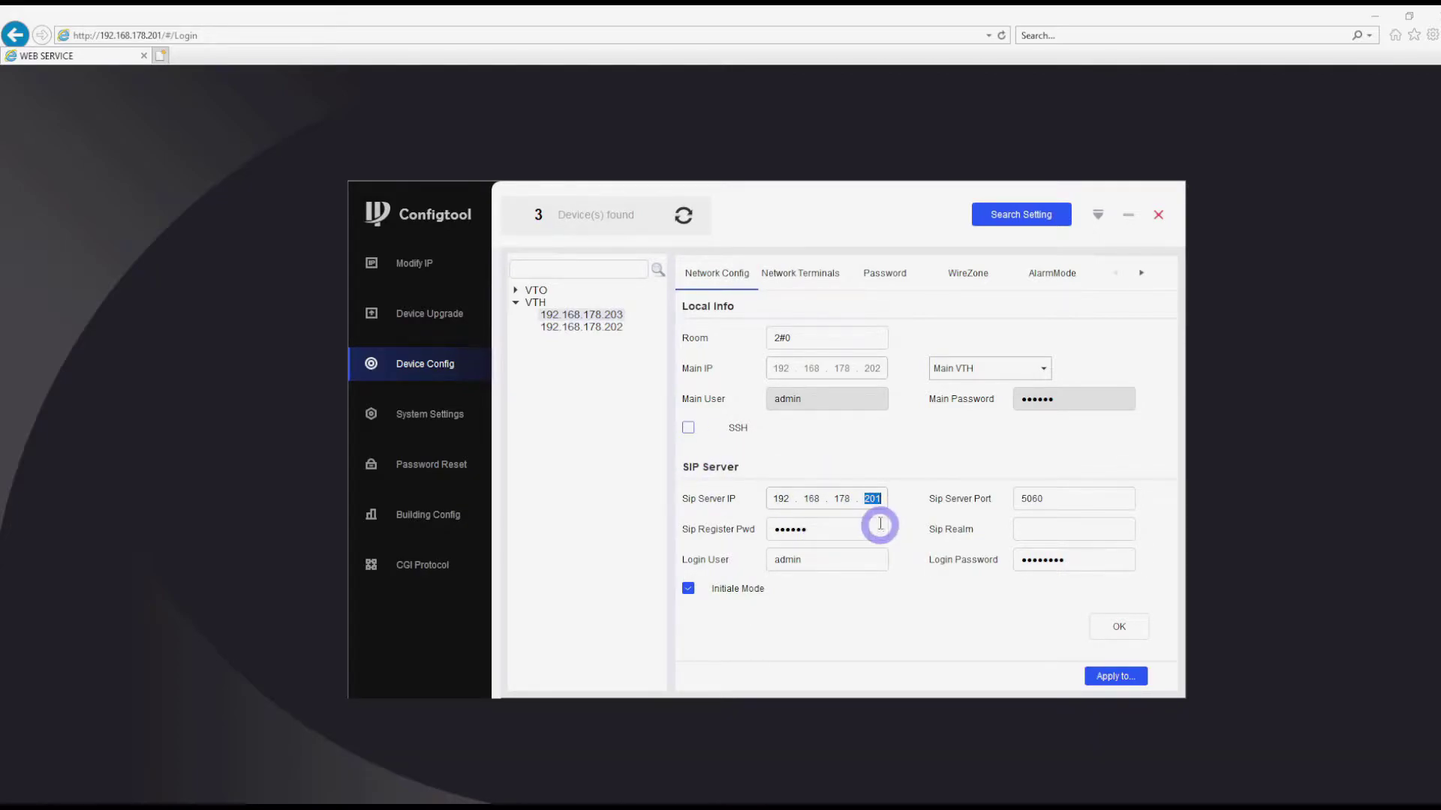
click(843, 529)
double_click(836, 526)
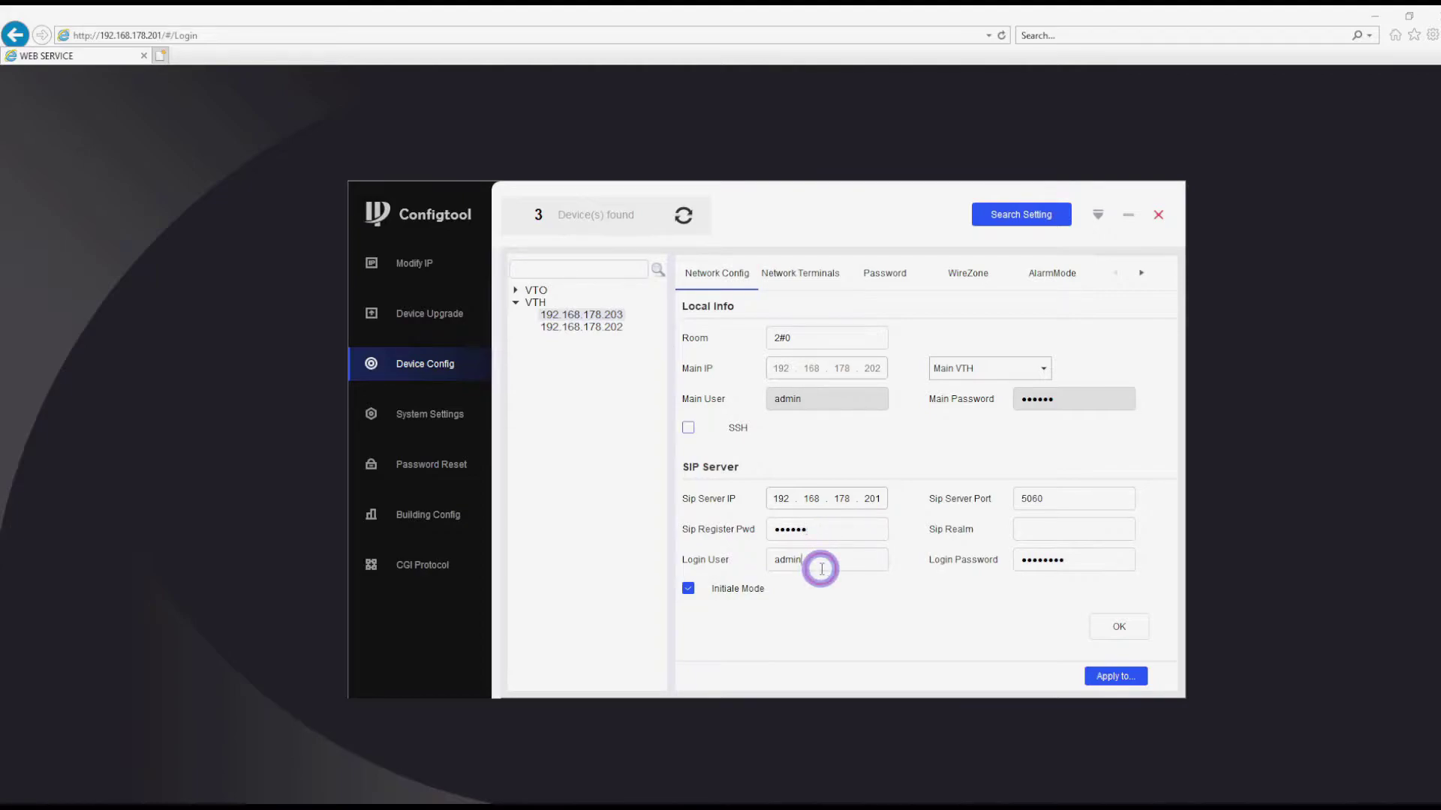
click(800, 568)
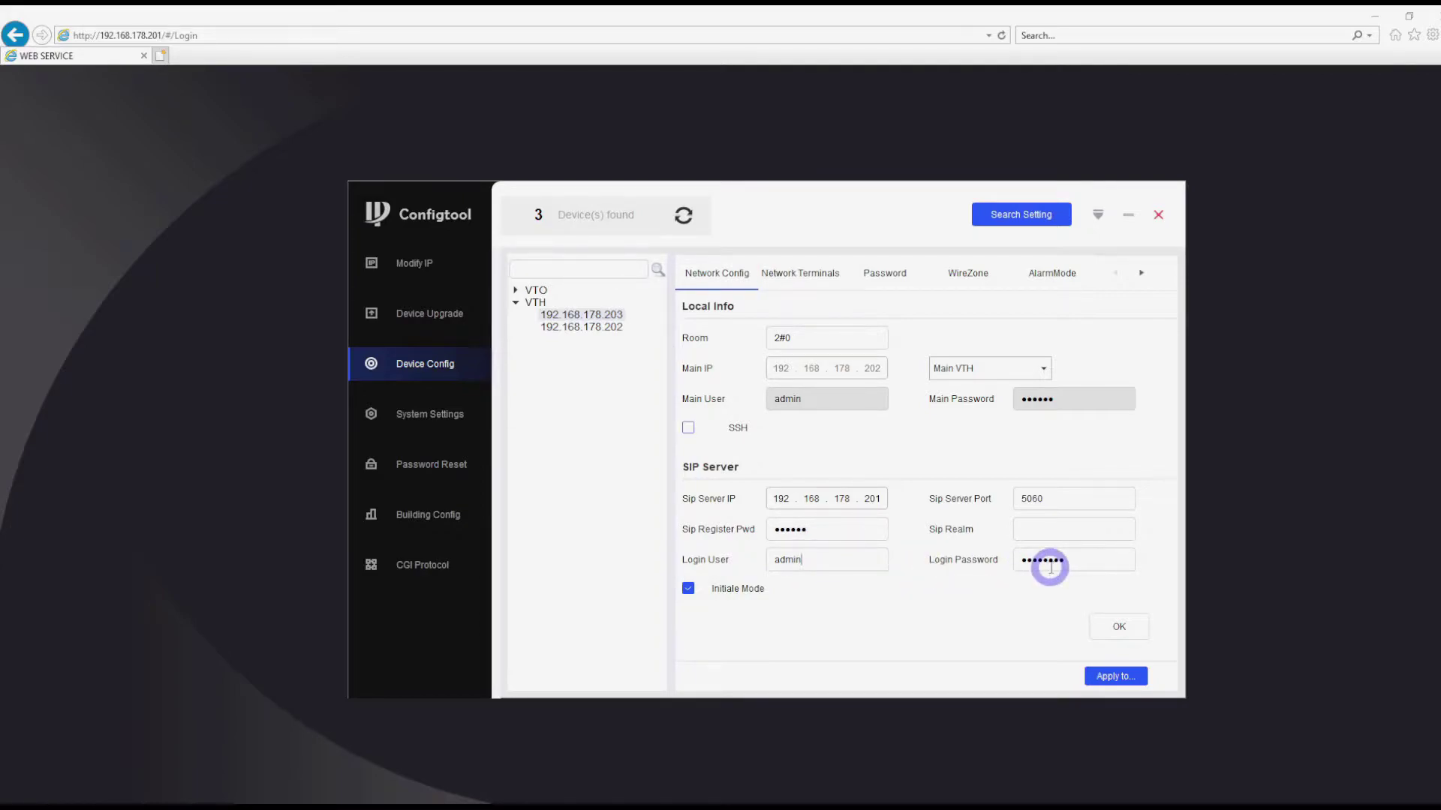
double_click(1049, 564)
click(1119, 627)
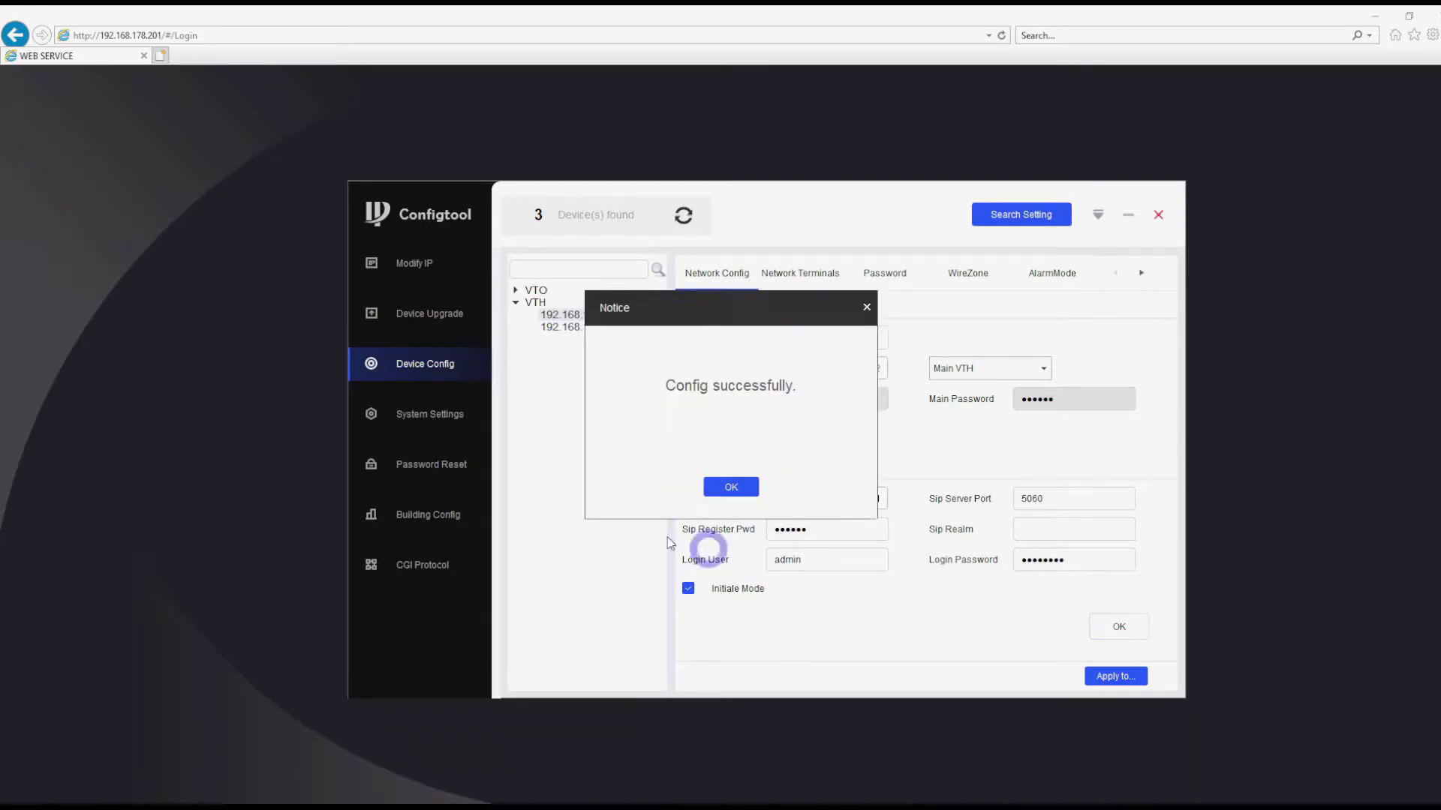
- Dismiss the success notice and re-enter the Sub VTO password under Network Terminals
click(731, 487)
click(820, 275)
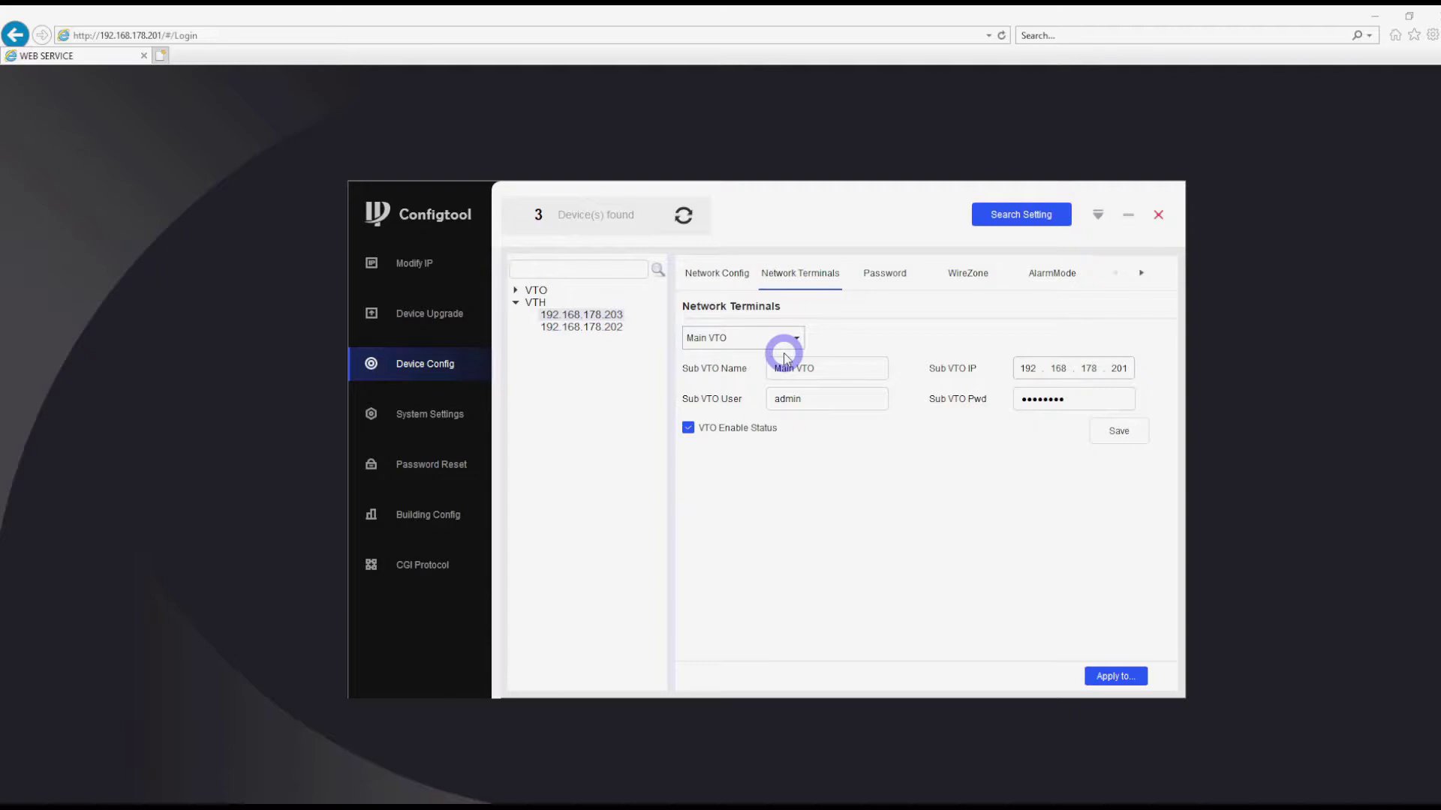
click(1093, 397)
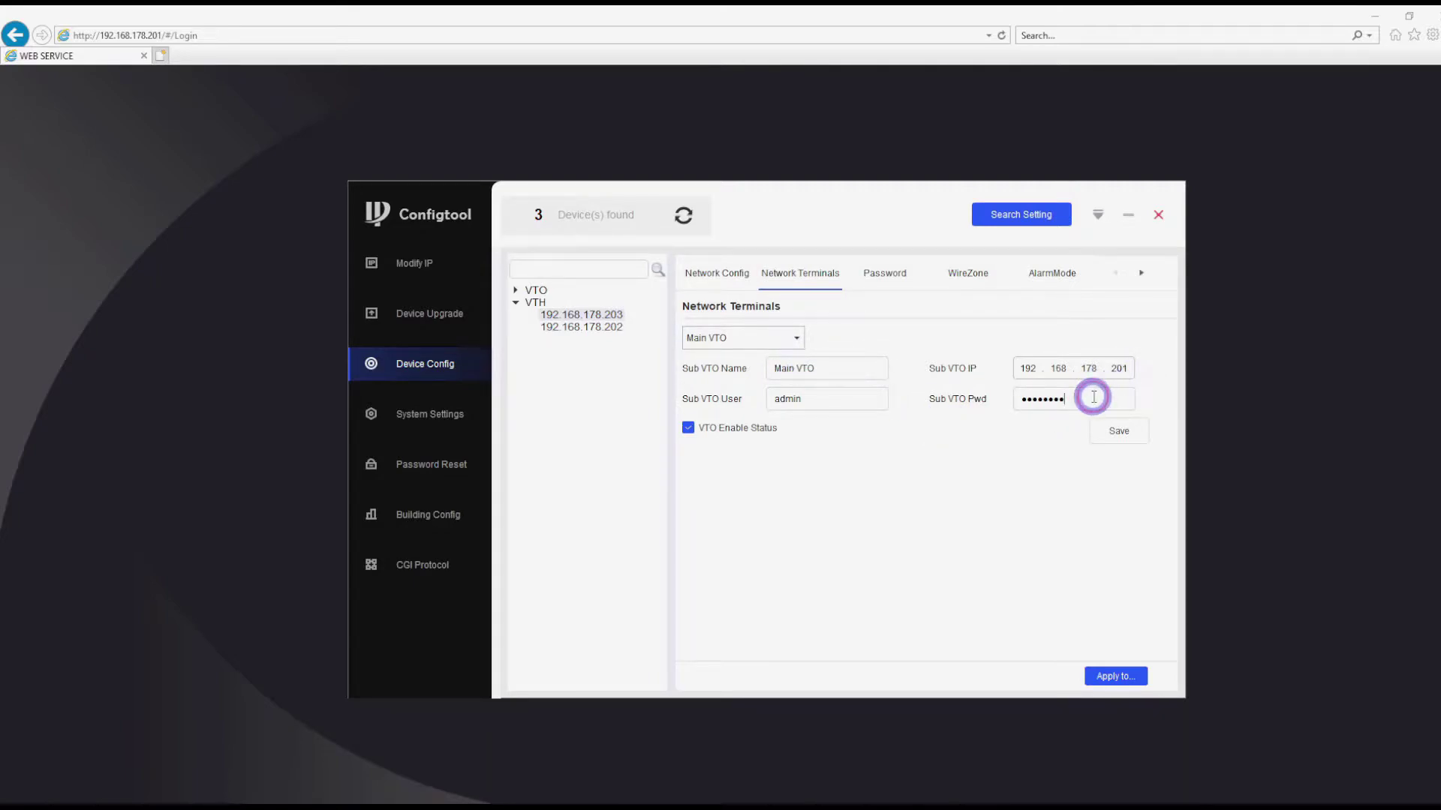
double_click(1094, 397)
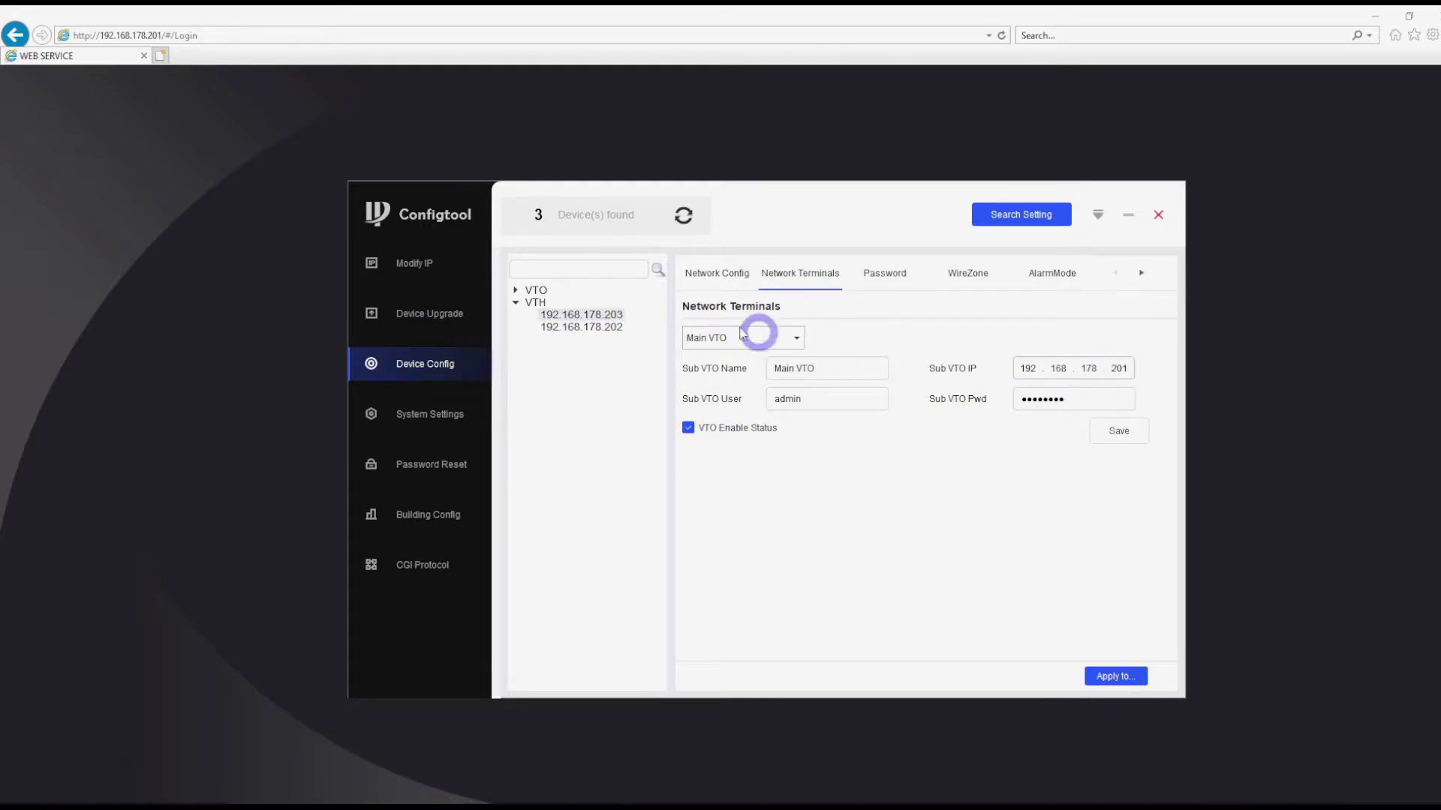
- Confirm Main VTO 192.168.178.201 with user admin and save the Network Terminals settings
click(515, 289)
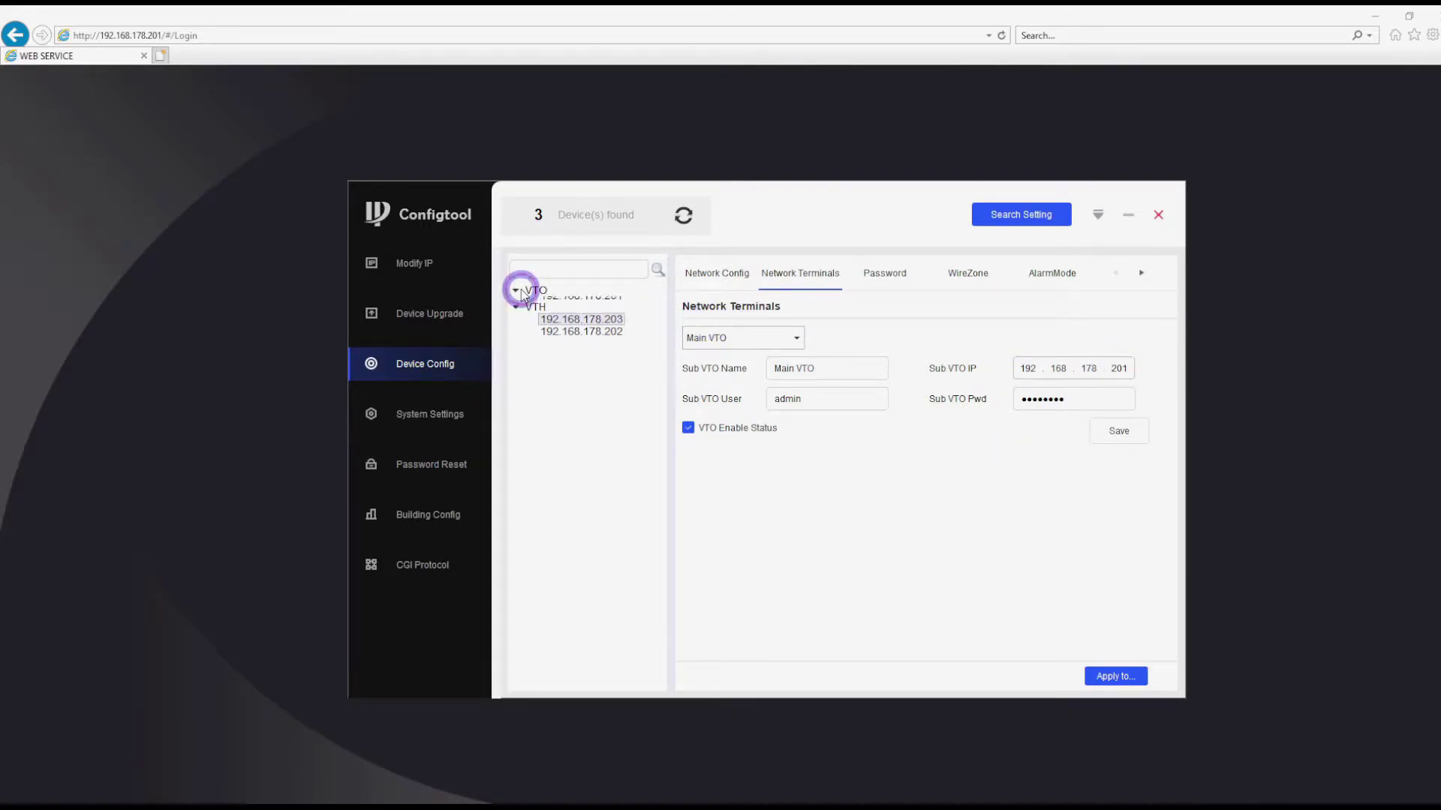
click(563, 302)
click(623, 338)
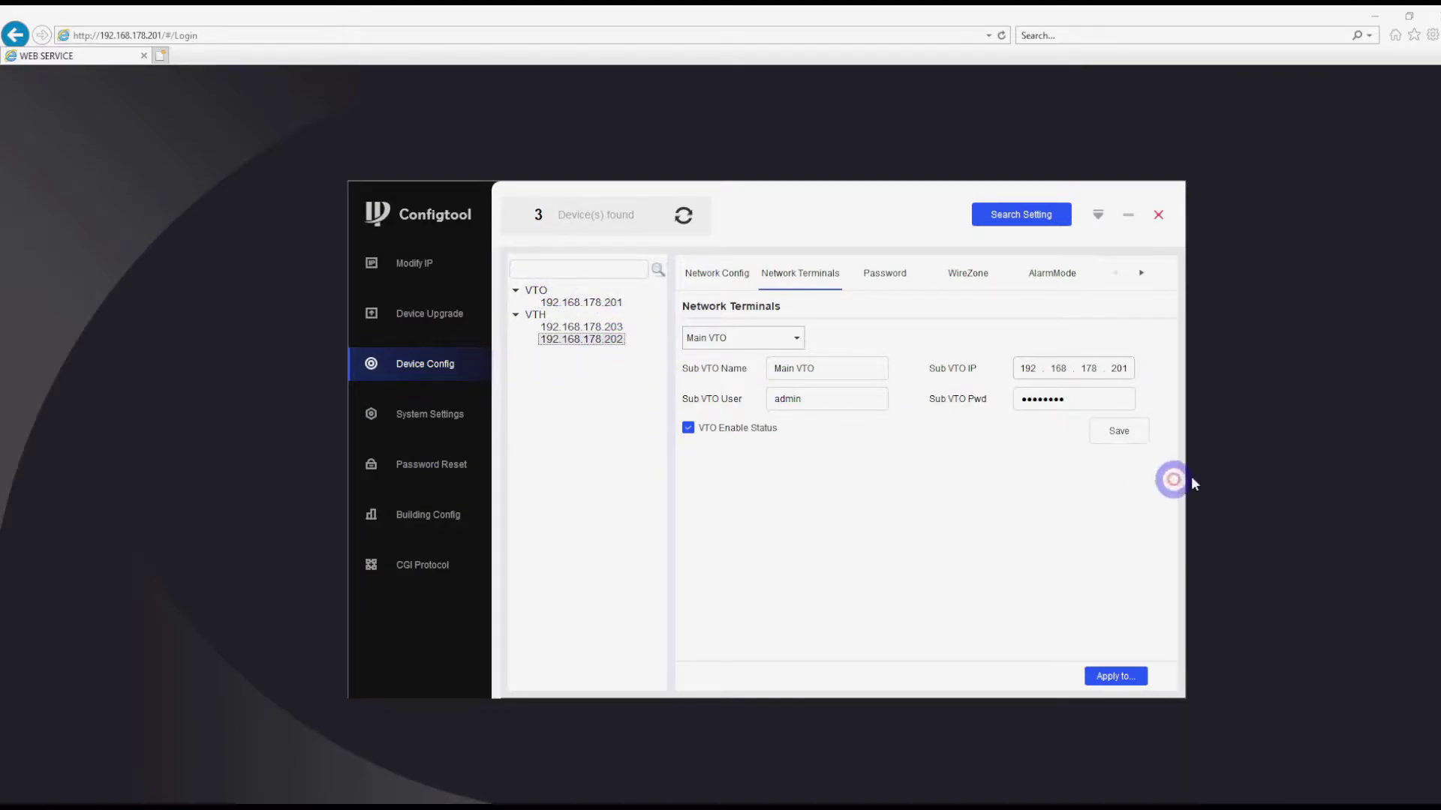
click(1137, 430)
click(732, 486)
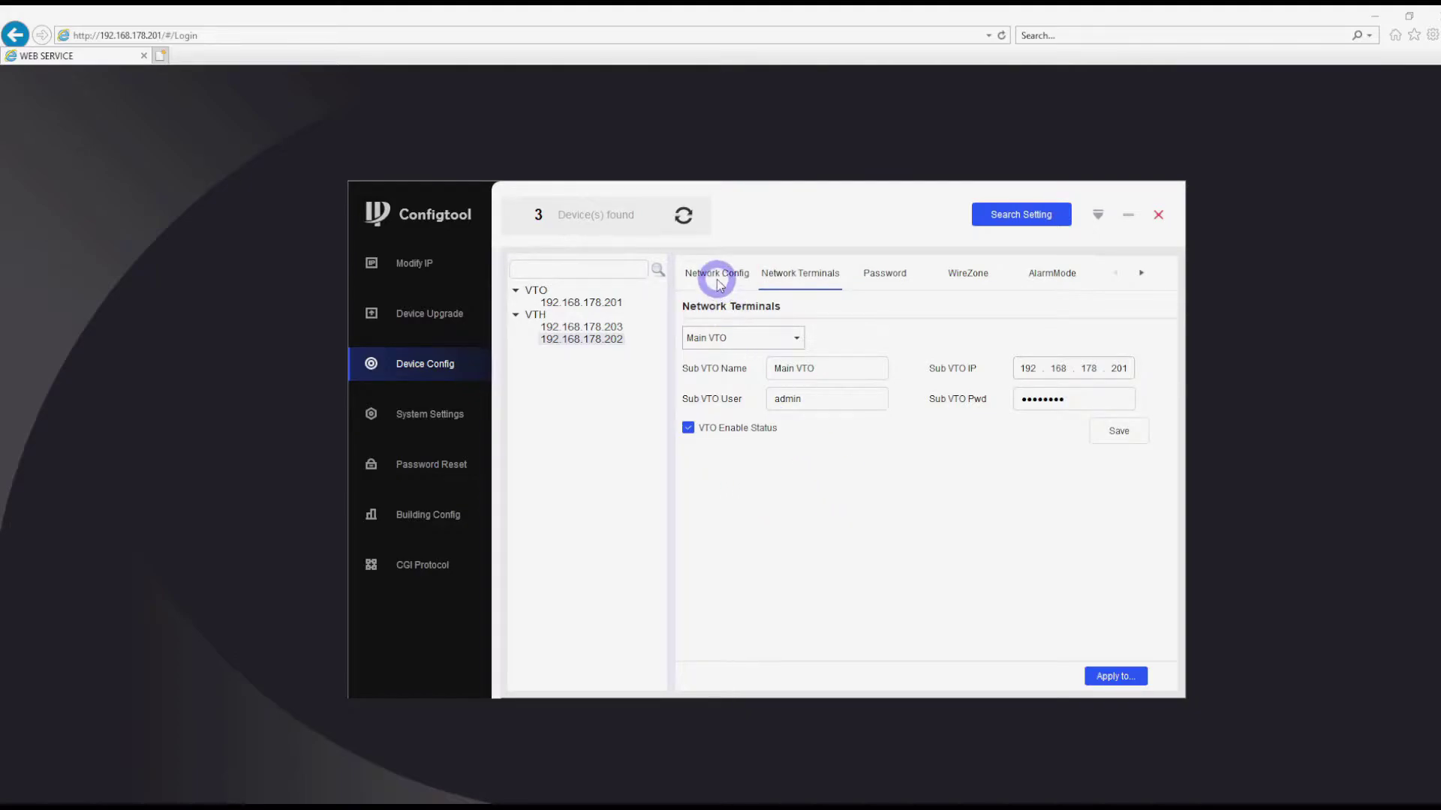
- Compare station 192.168.178.202 (1#0) network settings, then return to 192.168.178.203 (2#0)
click(588, 342)
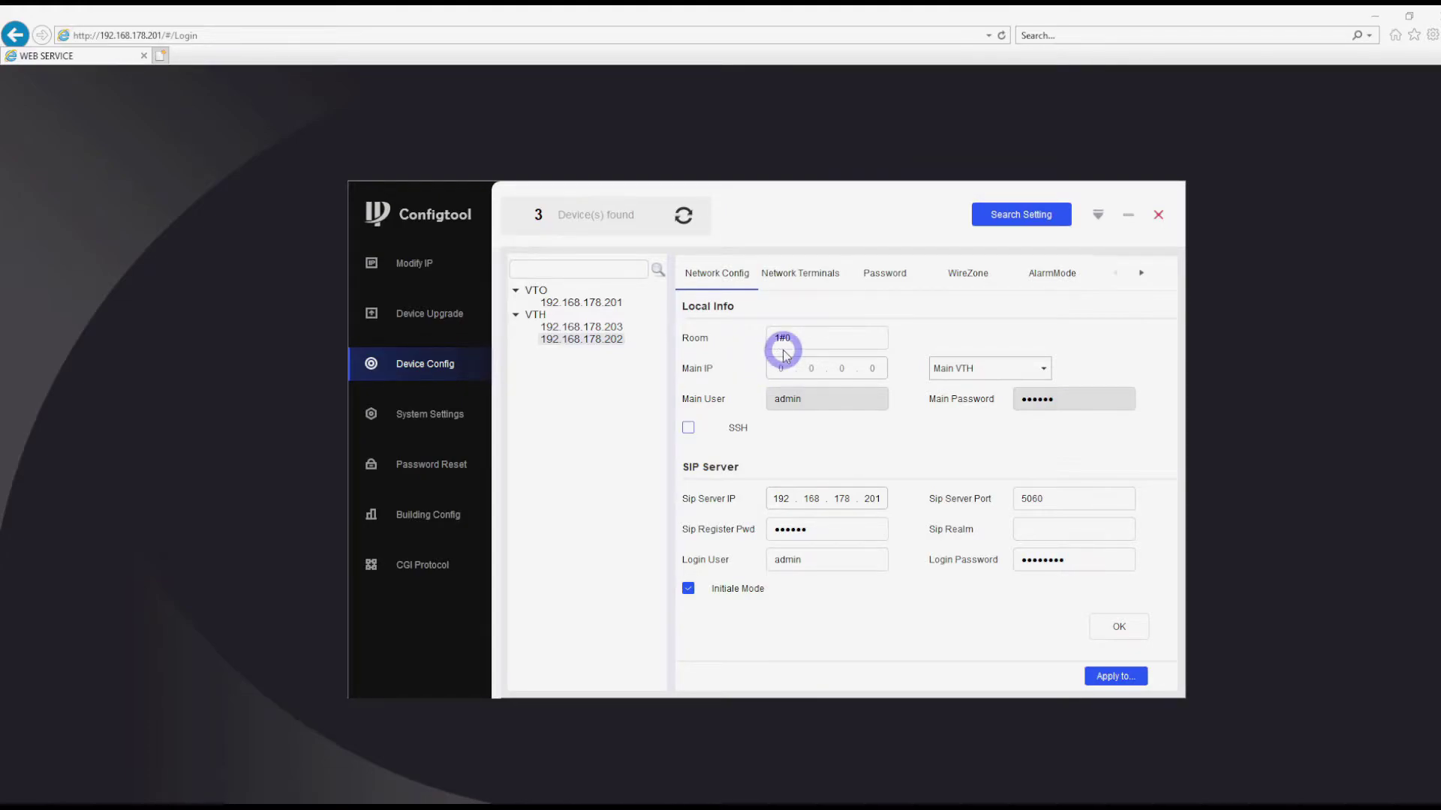
click(612, 329)
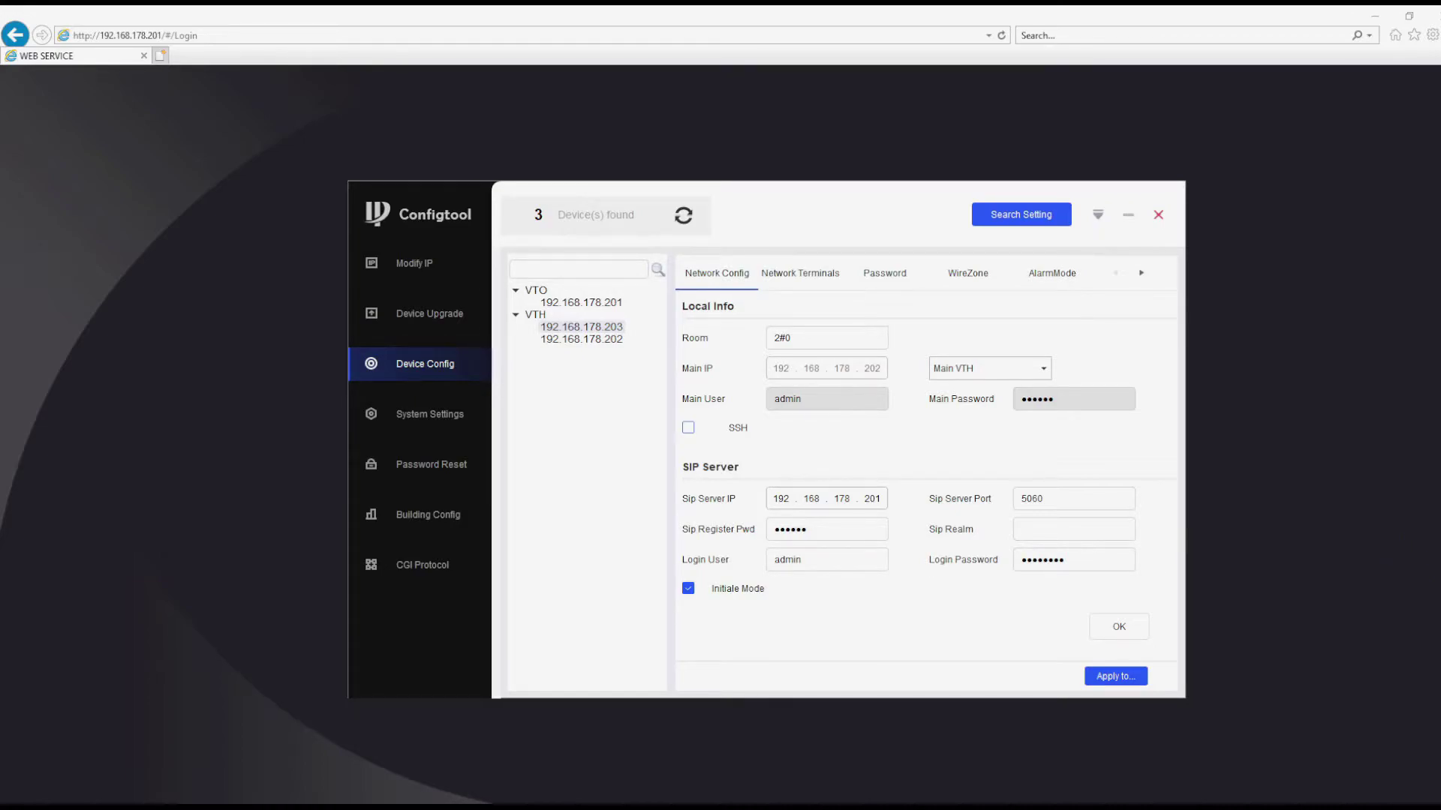
- Log in to the door station's web page as admin with the account password
click(1215, 461)
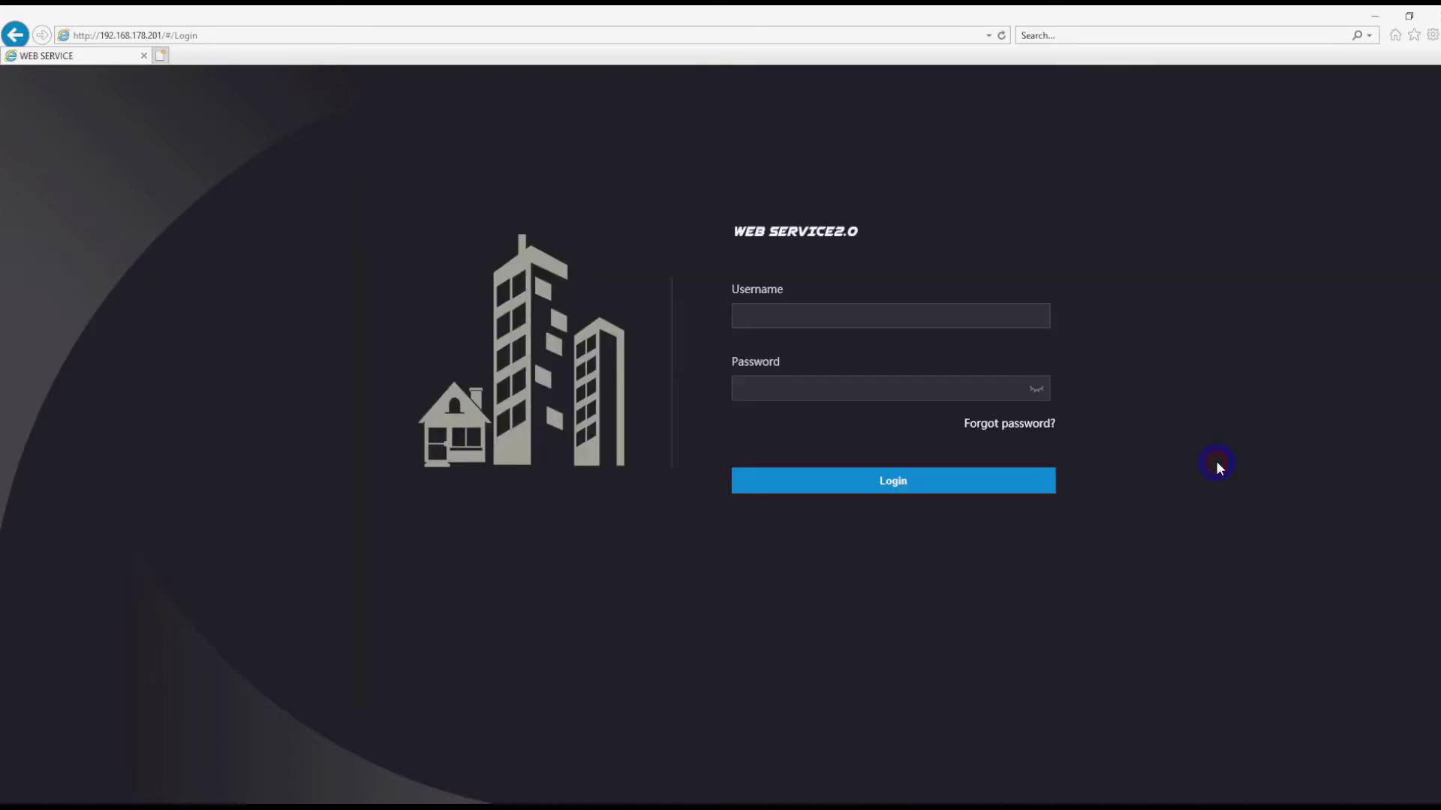
click(834, 317)
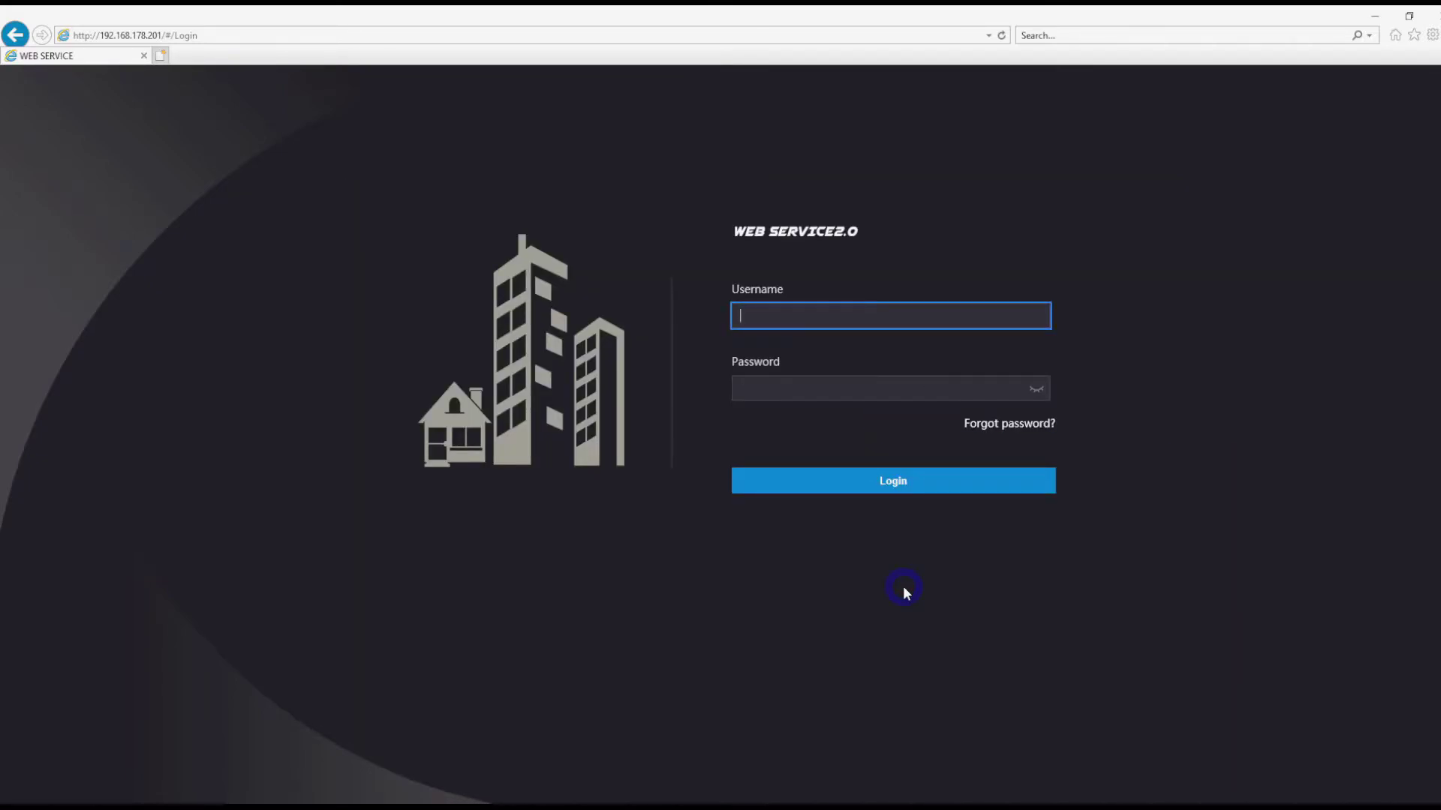
text(admin)
key(Tab)
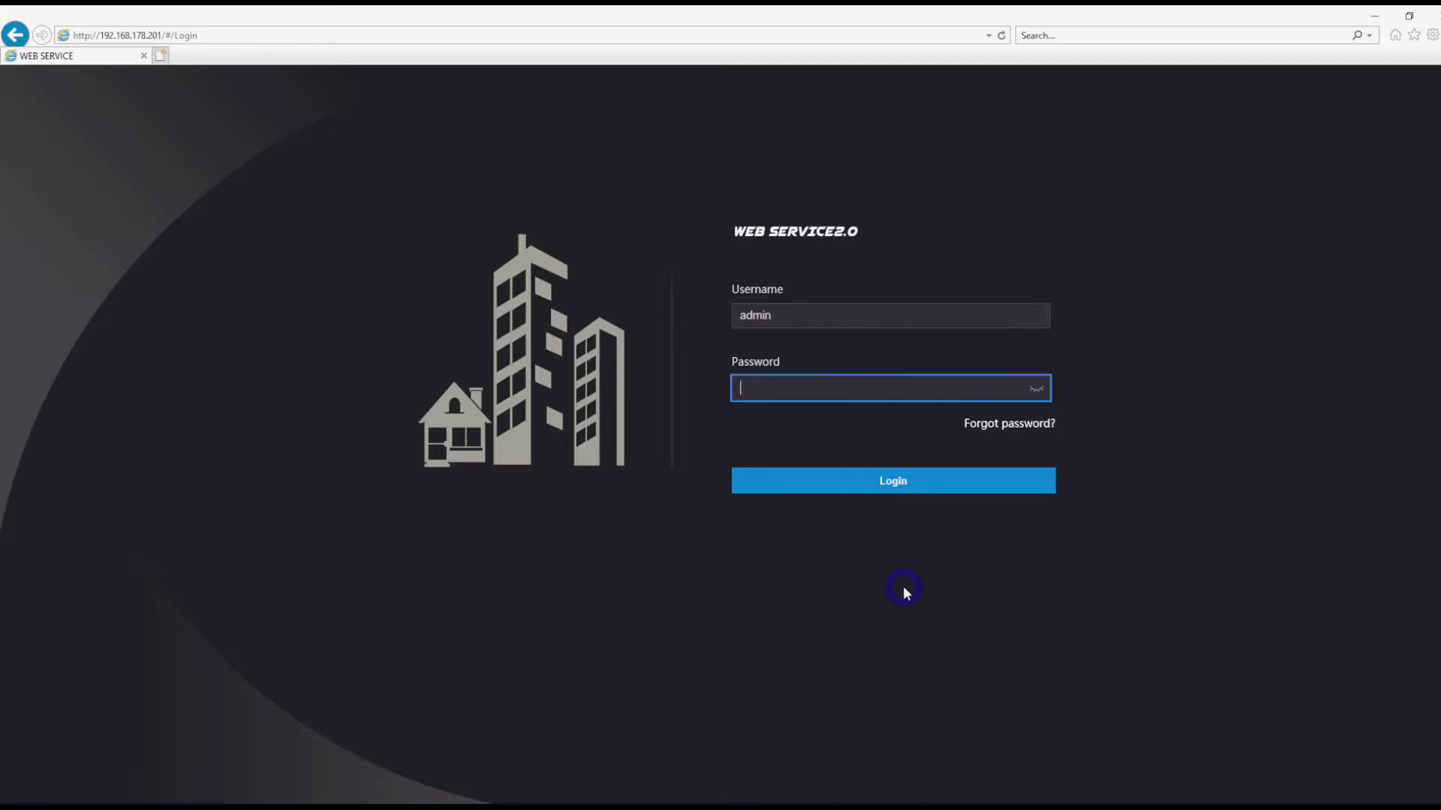
text(admin123)
key(Return)
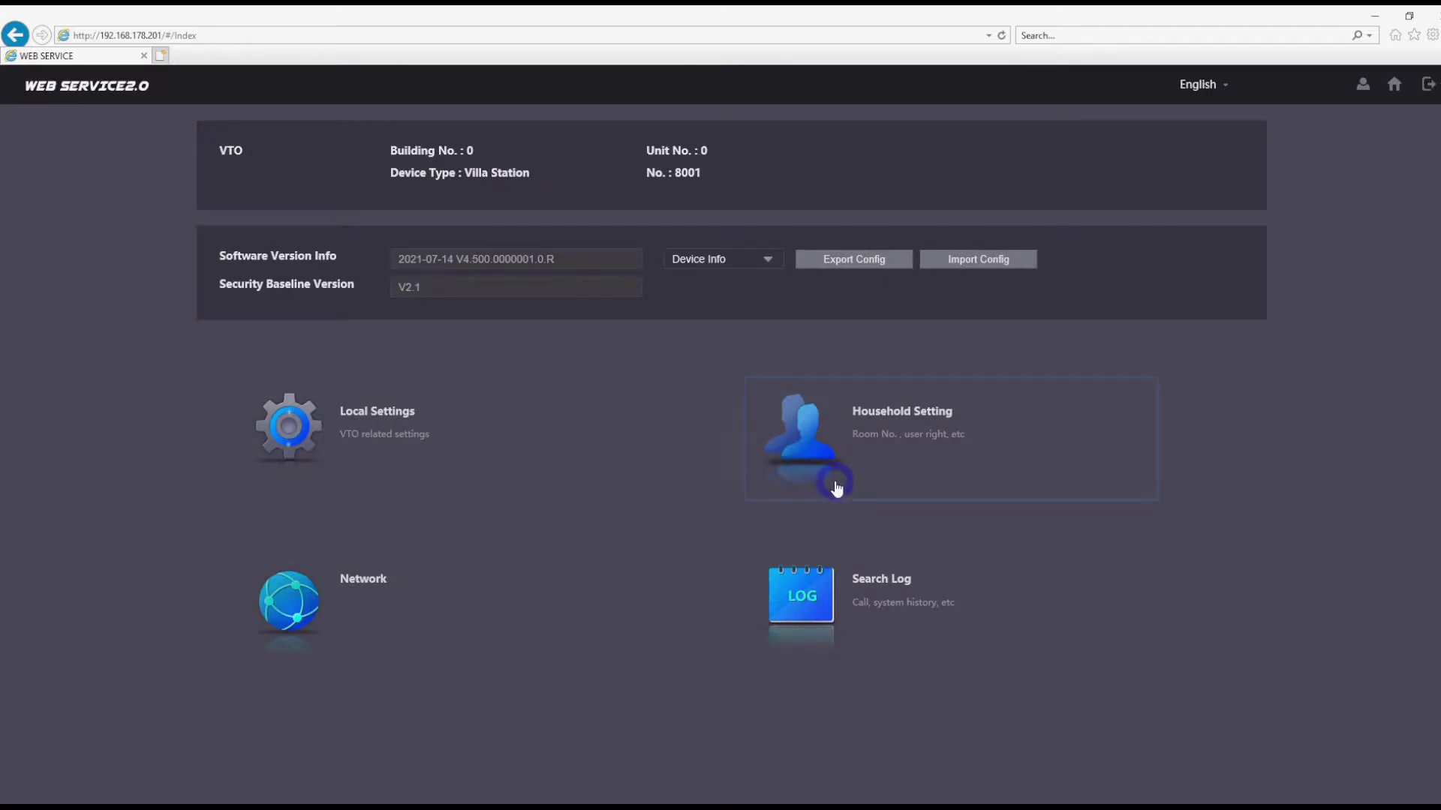
- Add room 2#0 with its password under VTH Management, then view the rooms' registration status
click(849, 443)
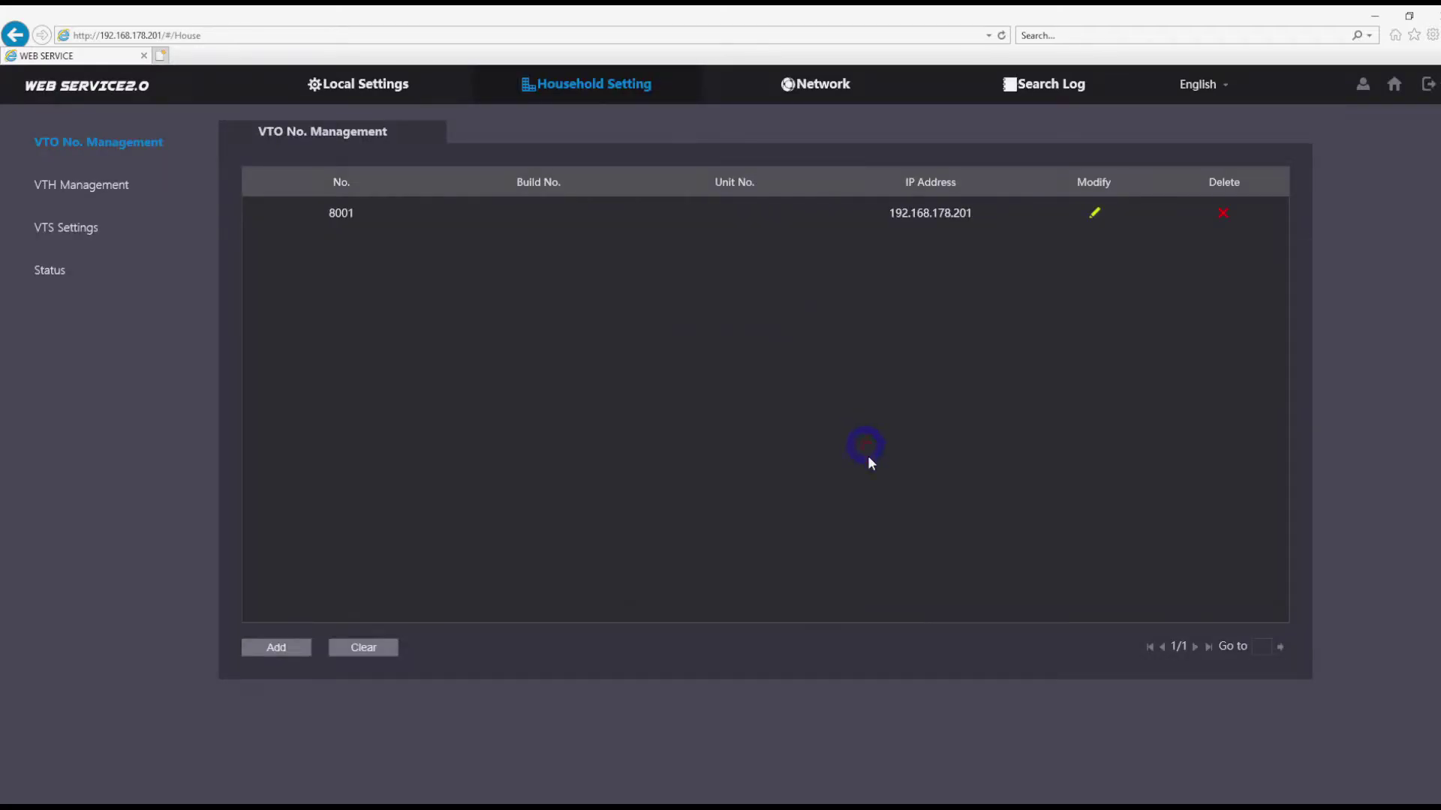
click(105, 189)
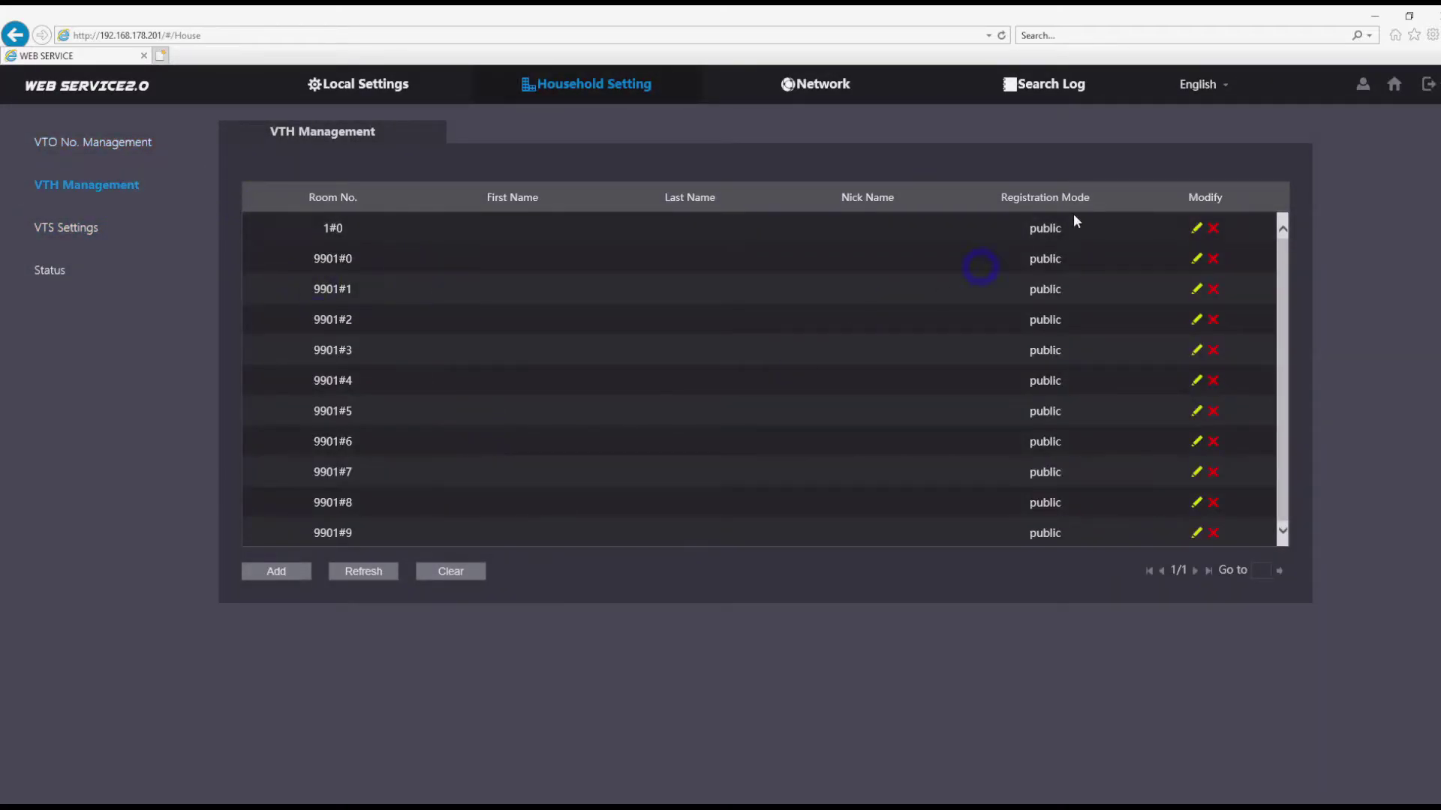
click(278, 574)
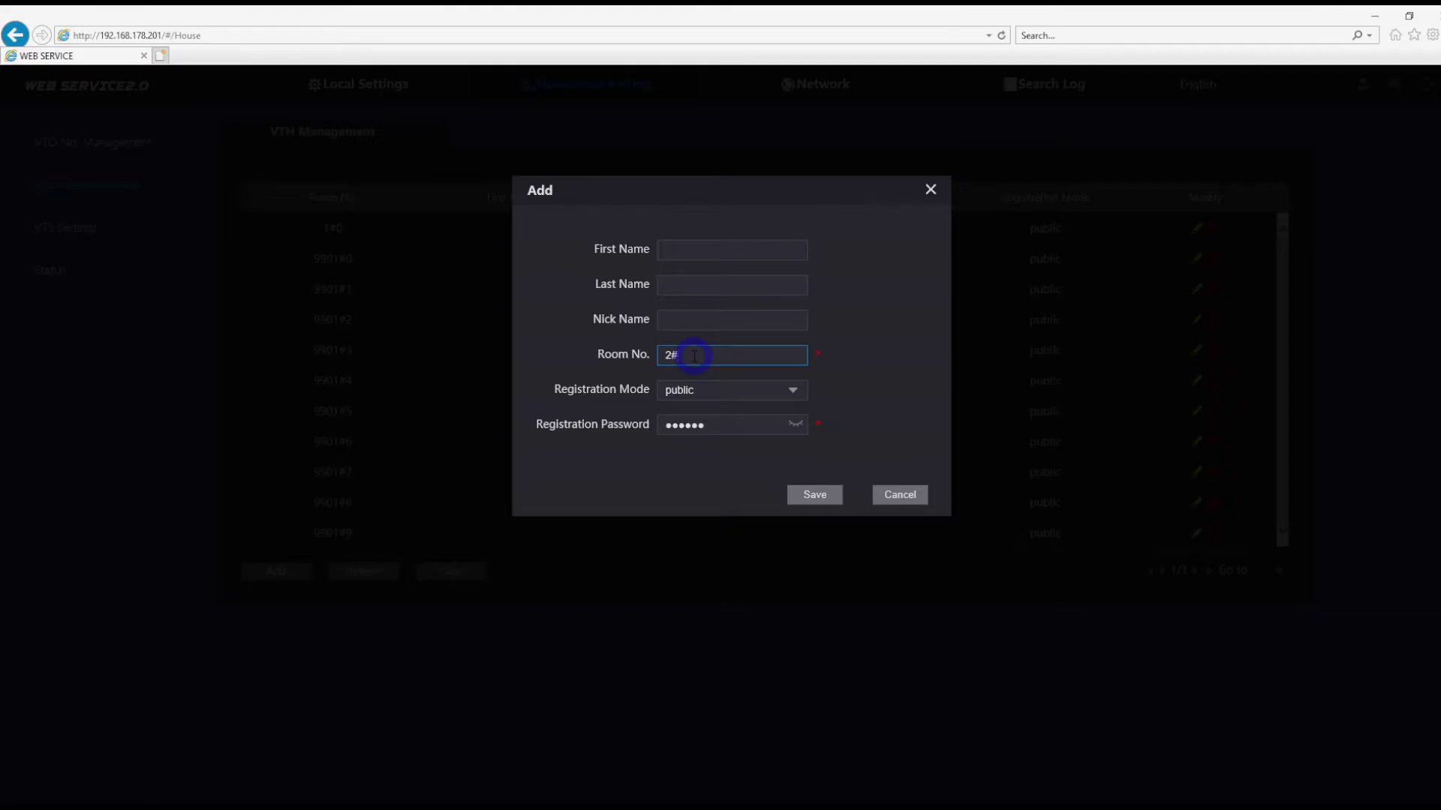
click(790, 425)
click(815, 496)
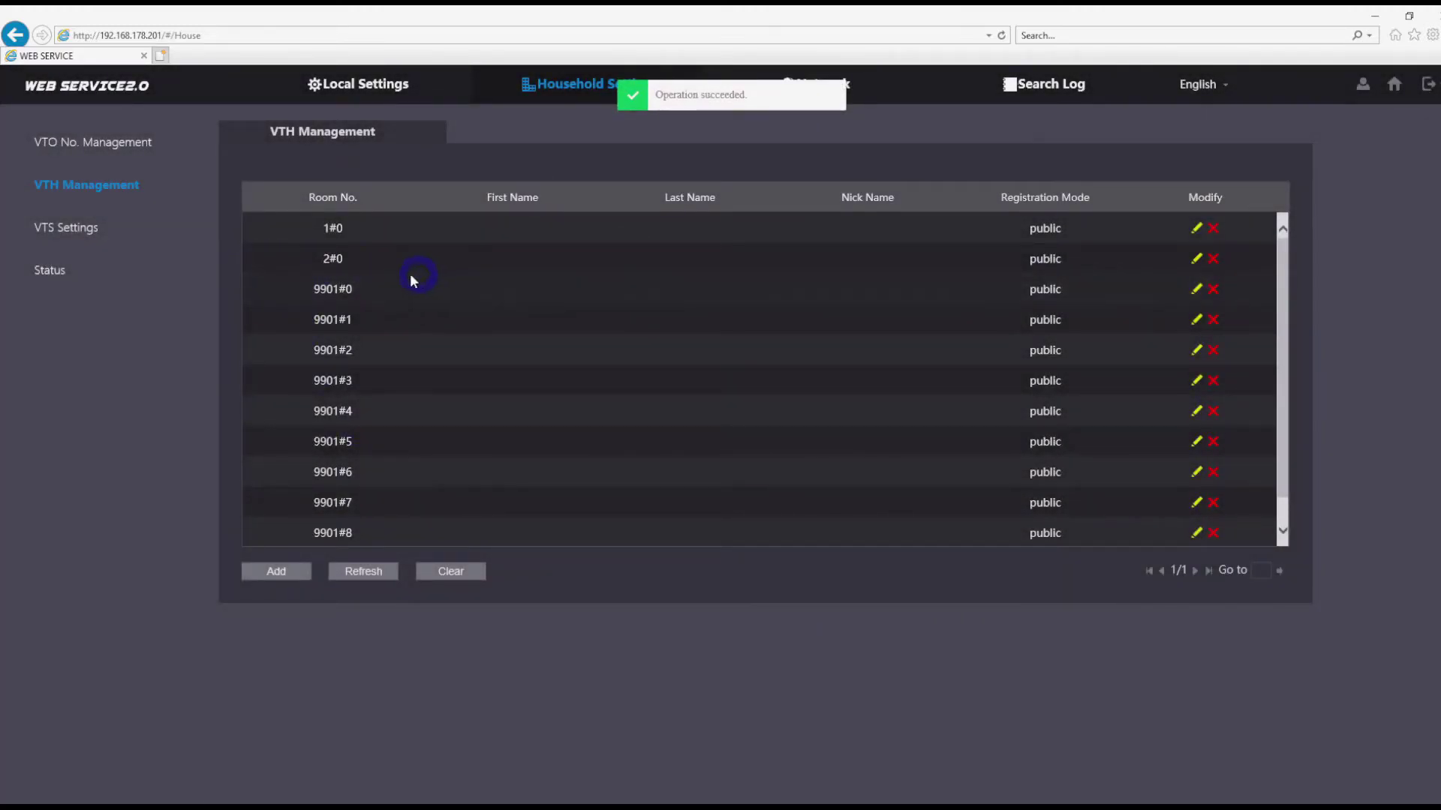
click(90, 269)
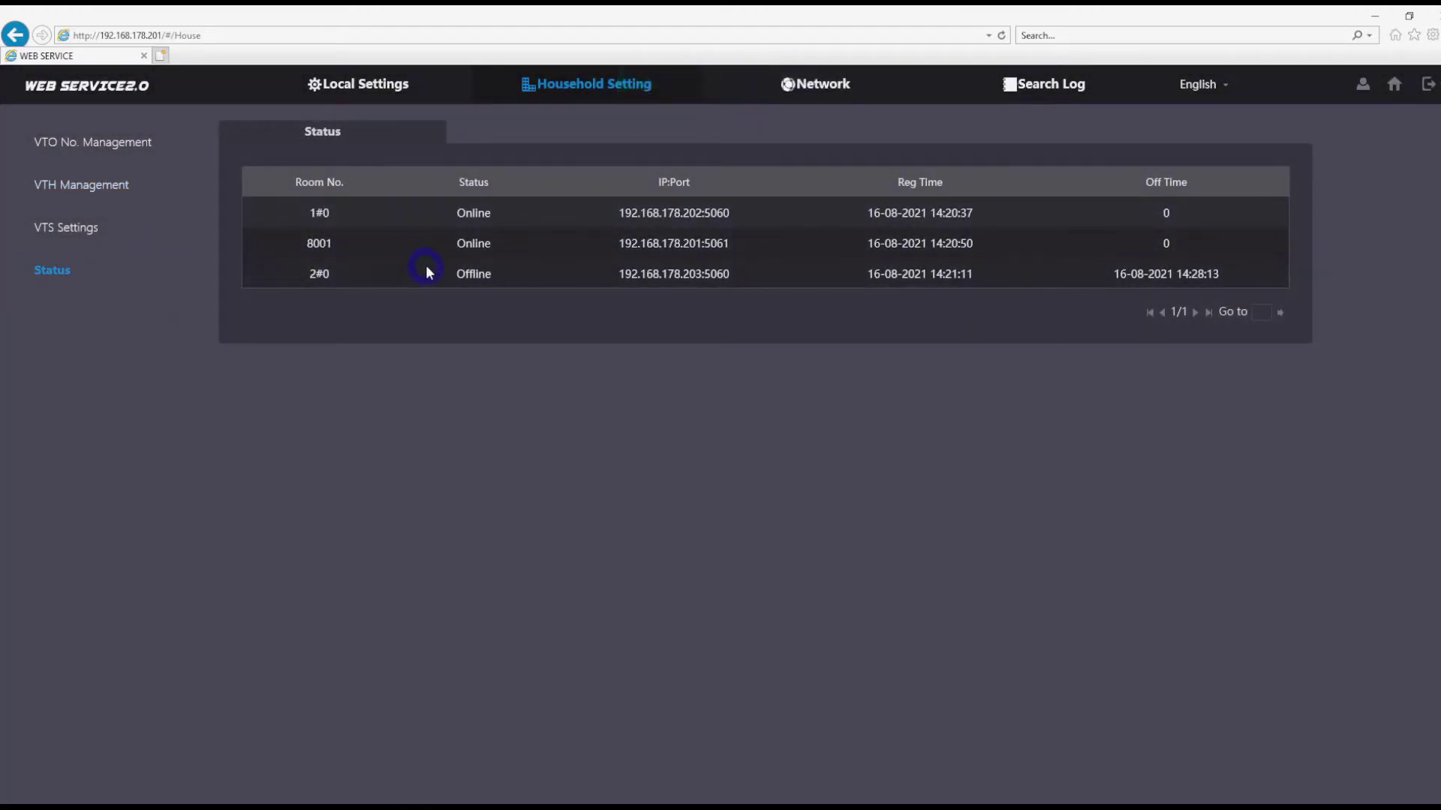